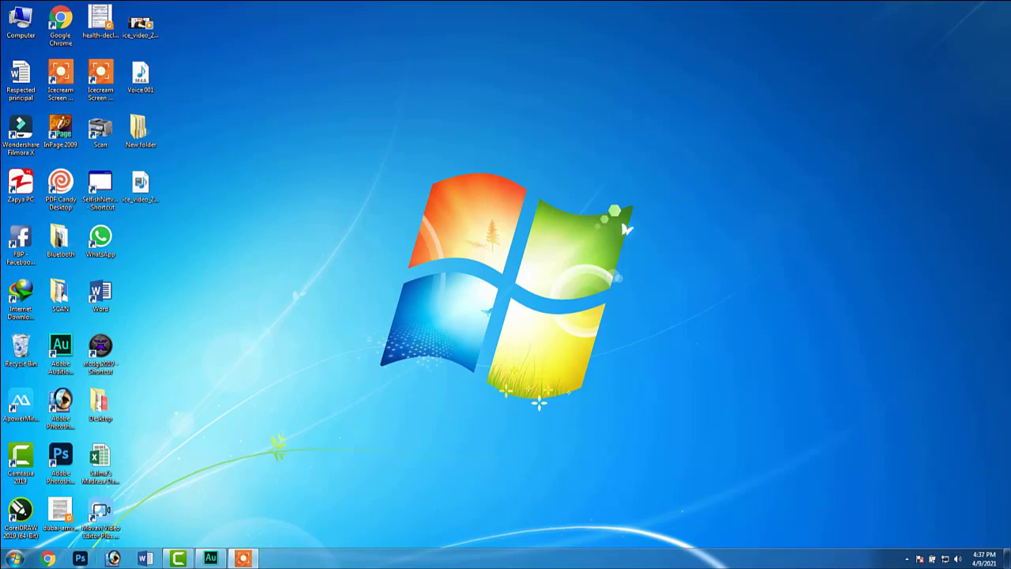
Step: Open the Dictation.io site in Chrome through a Google search and launch its voice notepad
{"action": "left_click", "coordinate": [48, 558]}
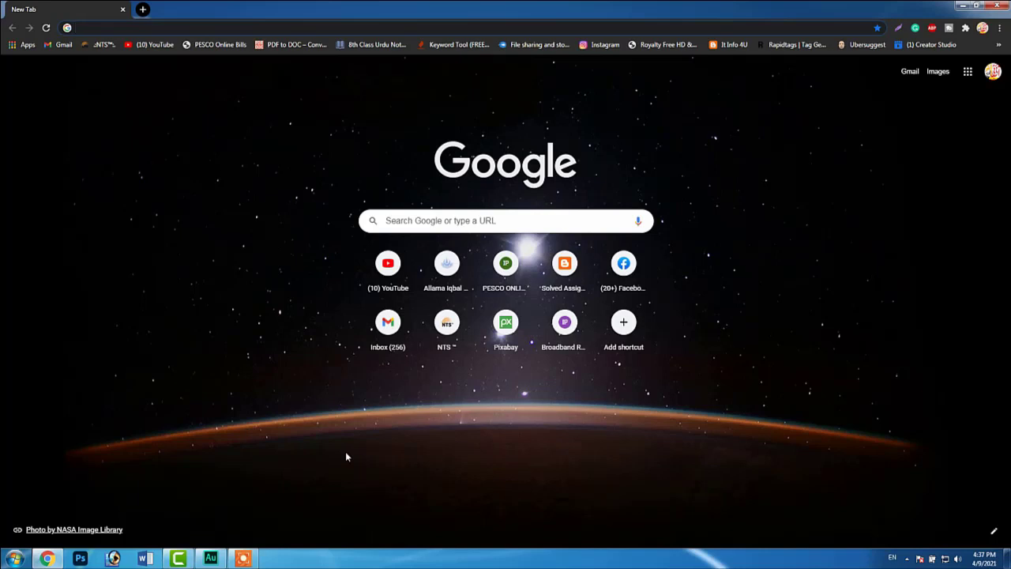
{"action": "left_click", "coordinate": [424, 220]}
{"action": "type", "text": "dic"}
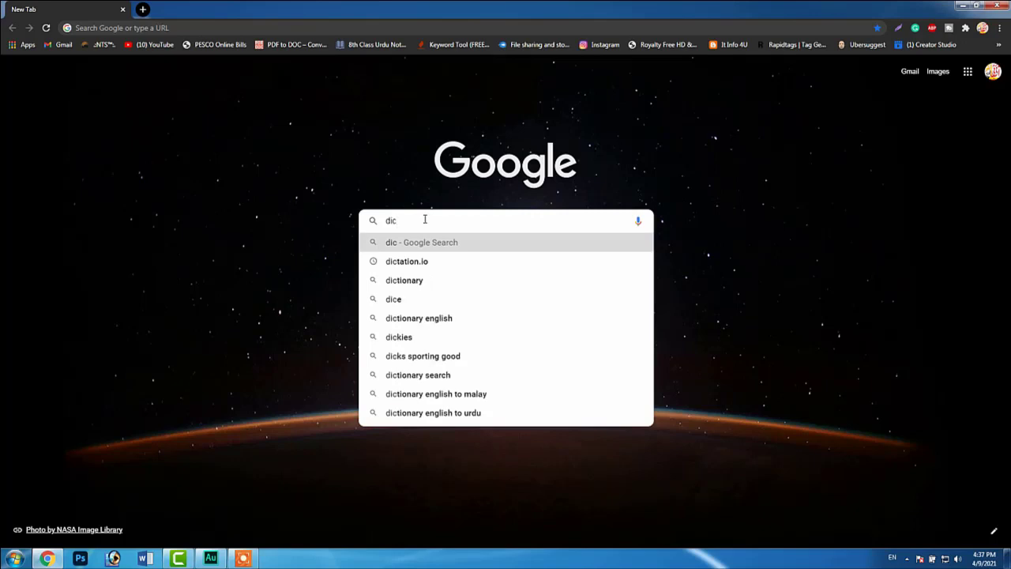
{"action": "left_click", "coordinate": [430, 267]}
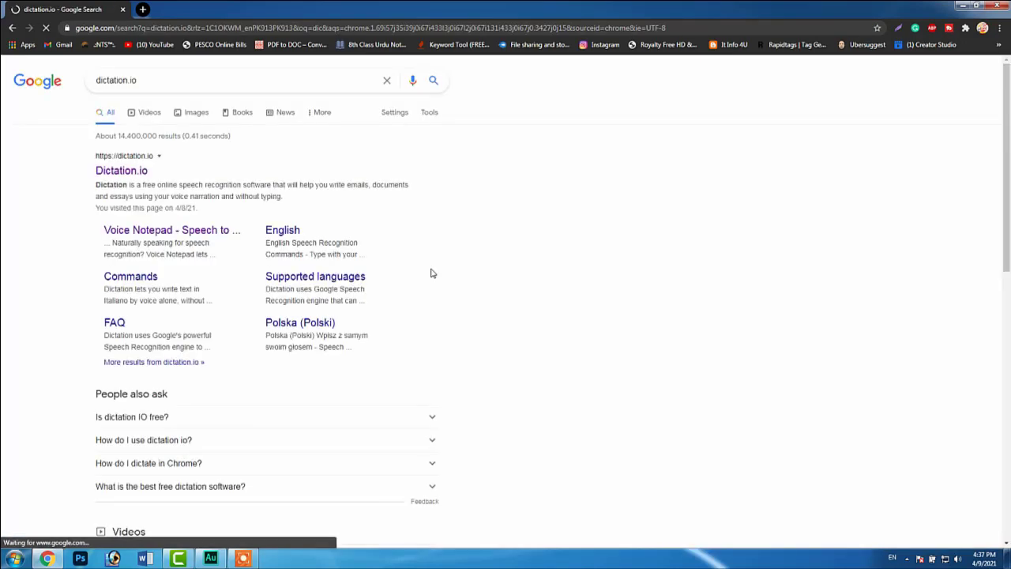
{"action": "left_click", "coordinate": [122, 161]}
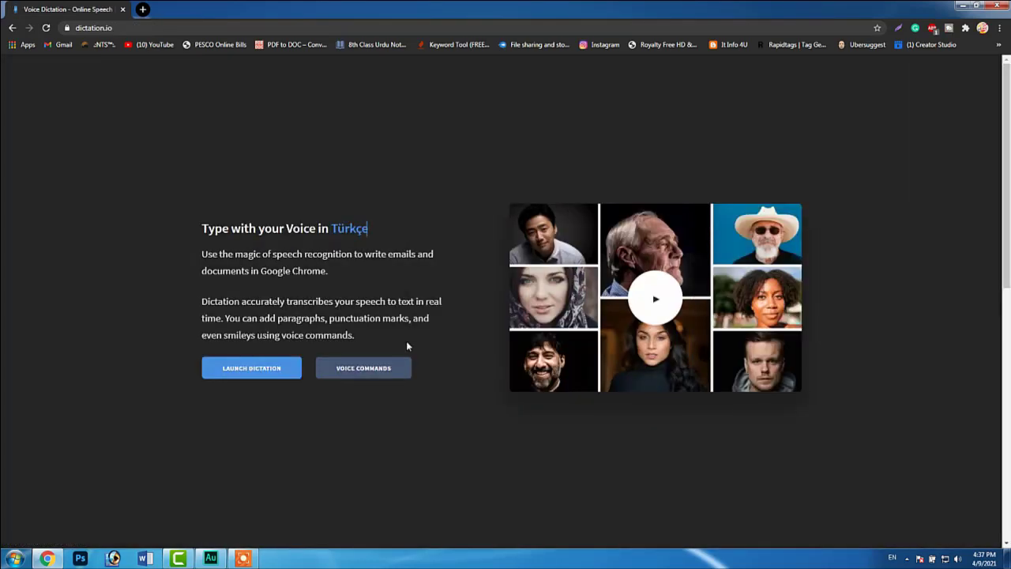
{"action": "left_click", "coordinate": [260, 383]}
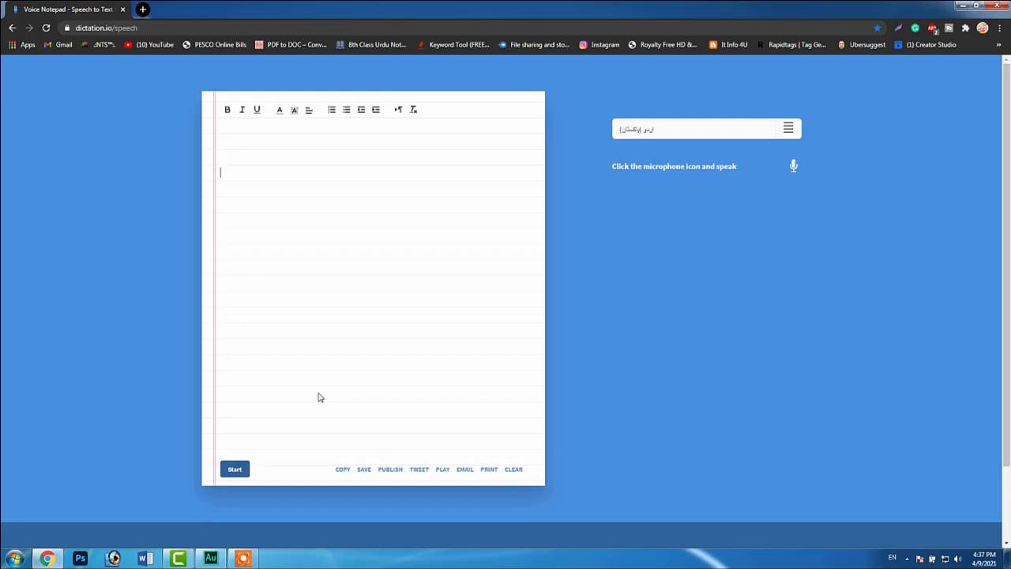
Step: Set the empty notepad's text direction to right-to-left
{"action": "left_click", "coordinate": [471, 127]}
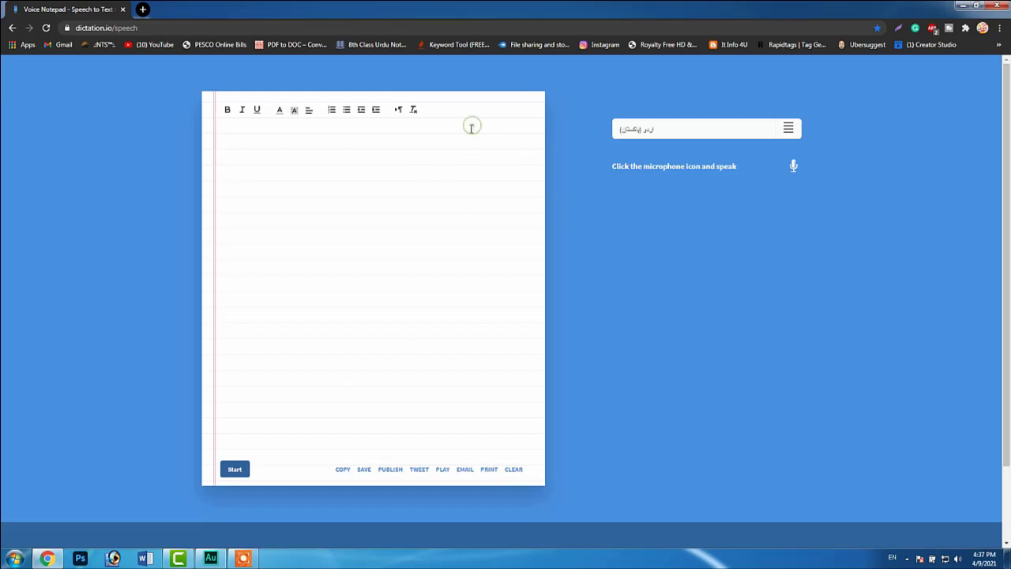
{"action": "left_click", "coordinate": [243, 132]}
{"action": "left_click", "coordinate": [240, 128]}
{"action": "left_click", "coordinate": [269, 129]}
{"action": "left_click", "coordinate": [400, 112]}
Step: Check the available dictation languages and, with Urdu (Pakistan) active, start voice dictation of an Urdu paragraph
{"action": "left_click", "coordinate": [695, 130]}
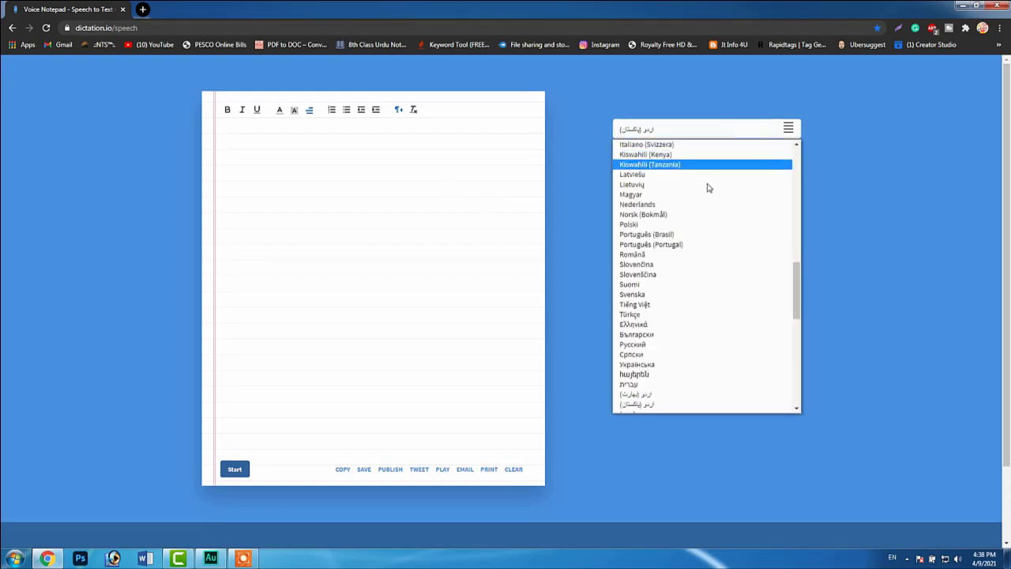
{"action": "scroll", "coordinate": [707, 348], "scroll_direction": "down", "scroll_amount": 3}
{"action": "scroll", "coordinate": [706, 351], "scroll_direction": "up", "scroll_amount": 6}
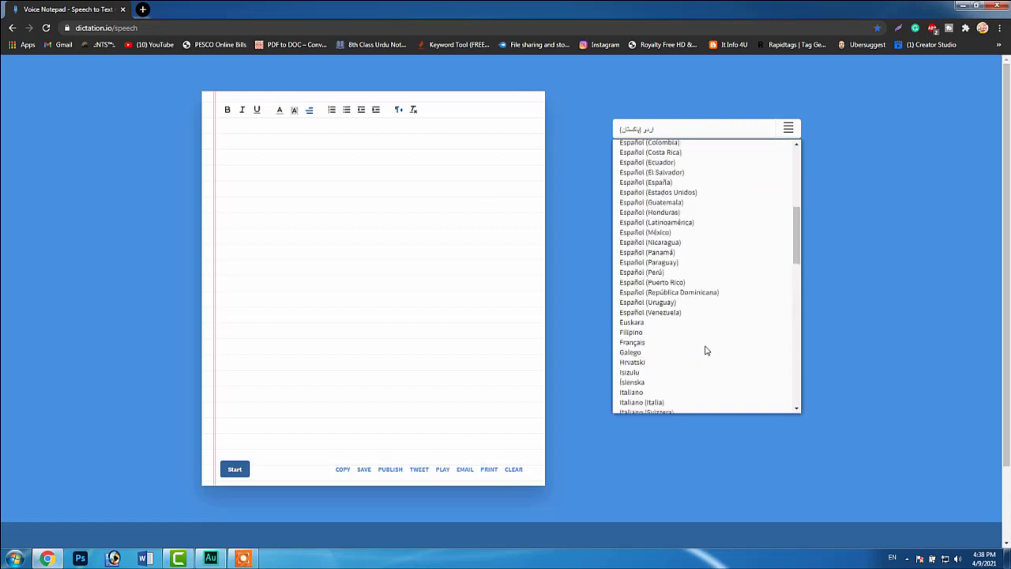
{"action": "scroll", "coordinate": [707, 351], "scroll_direction": "up", "scroll_amount": 5}
{"action": "left_click", "coordinate": [641, 92]}
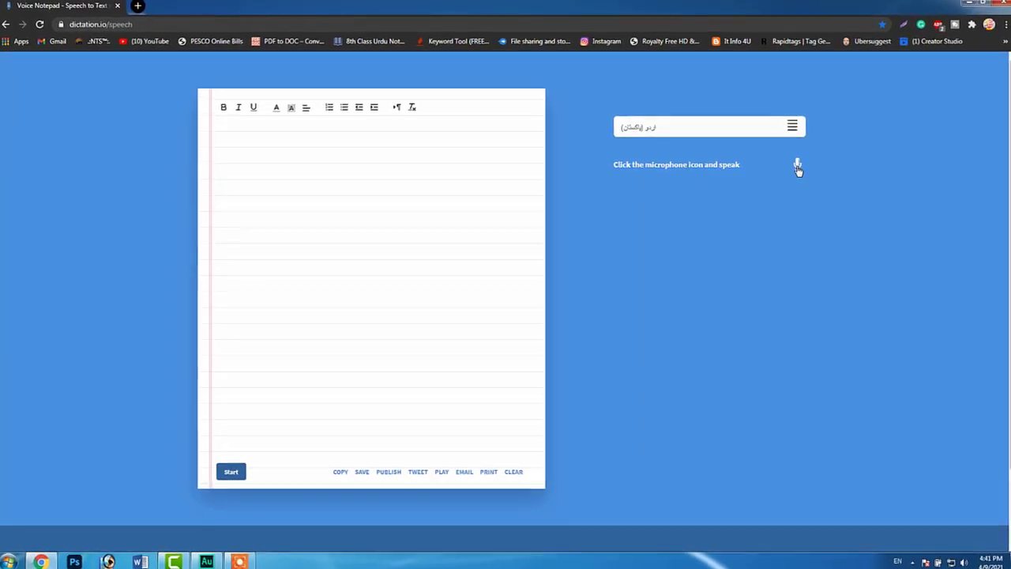
{"action": "left_click", "coordinate": [798, 167]}
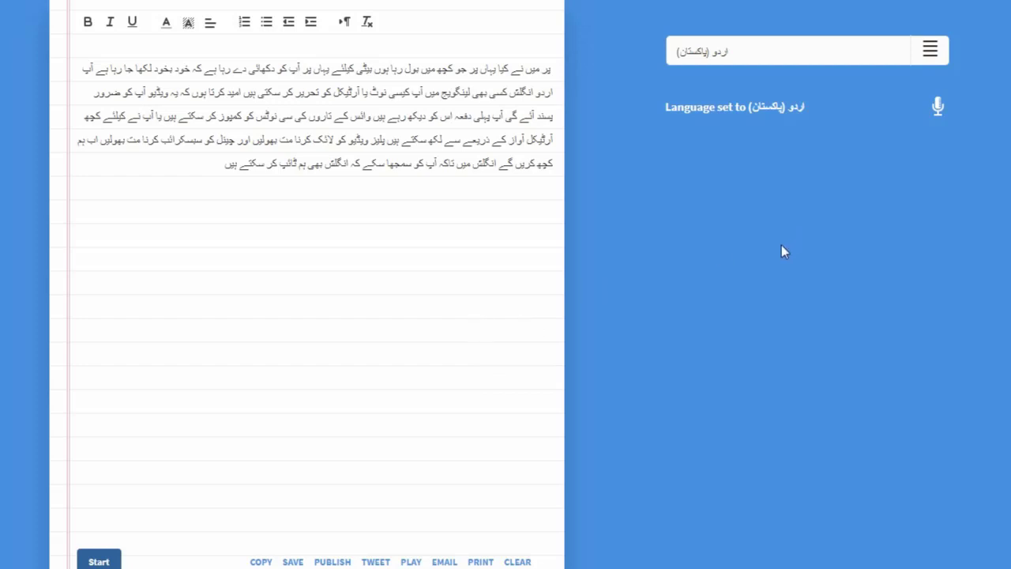
Step: Change the dictation language to English (India)
{"action": "left_click", "coordinate": [810, 58]}
{"action": "scroll", "coordinate": [804, 211], "scroll_direction": "down", "scroll_amount": 3}
{"action": "scroll", "coordinate": [804, 213], "scroll_direction": "up", "scroll_amount": 12}
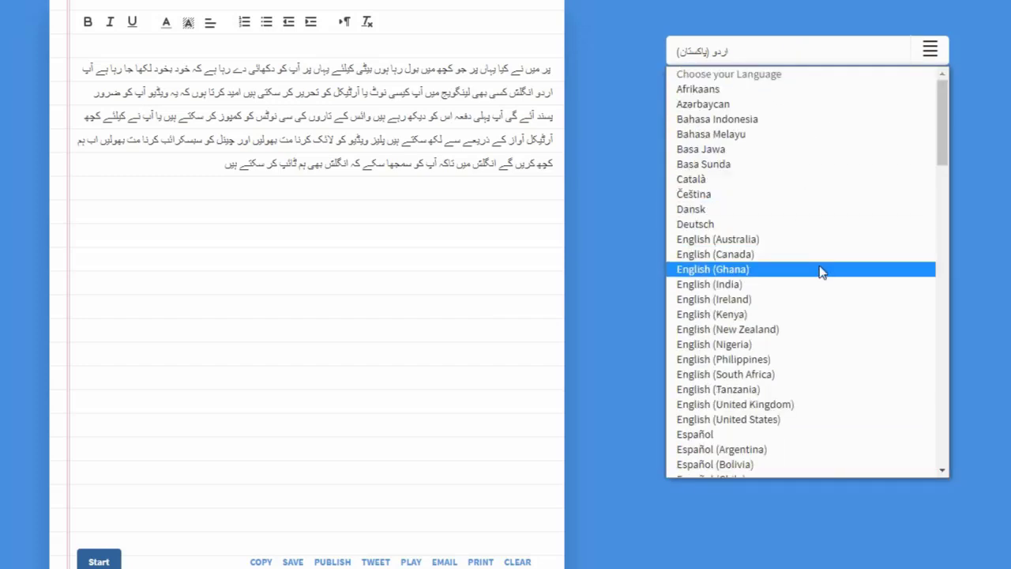
{"action": "left_click", "coordinate": [816, 292]}
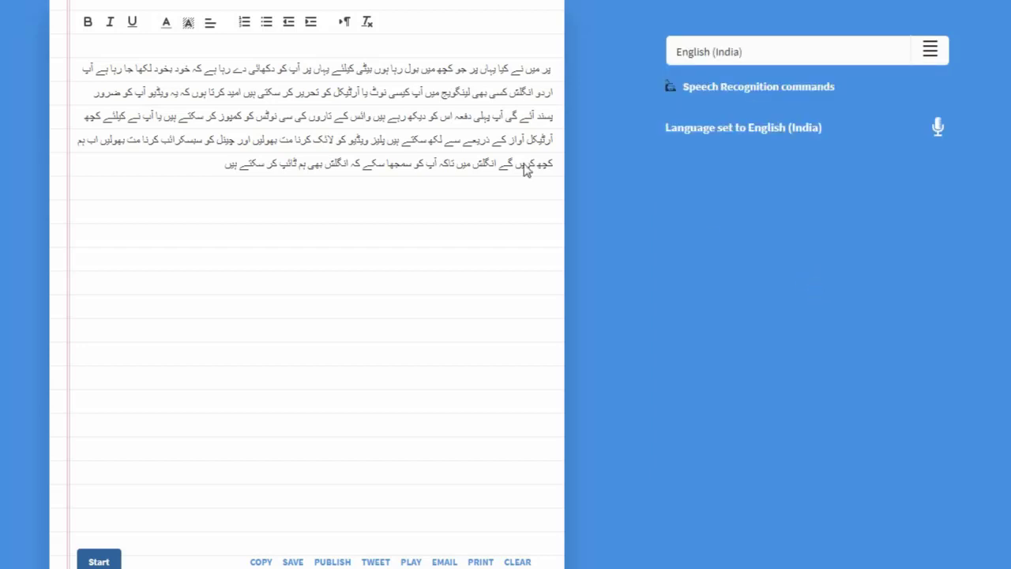
Step: Switch to left-to-right direction after the end of the Urdu paragraph and dictate an English paragraph by voice
{"action": "left_click", "coordinate": [213, 172]}
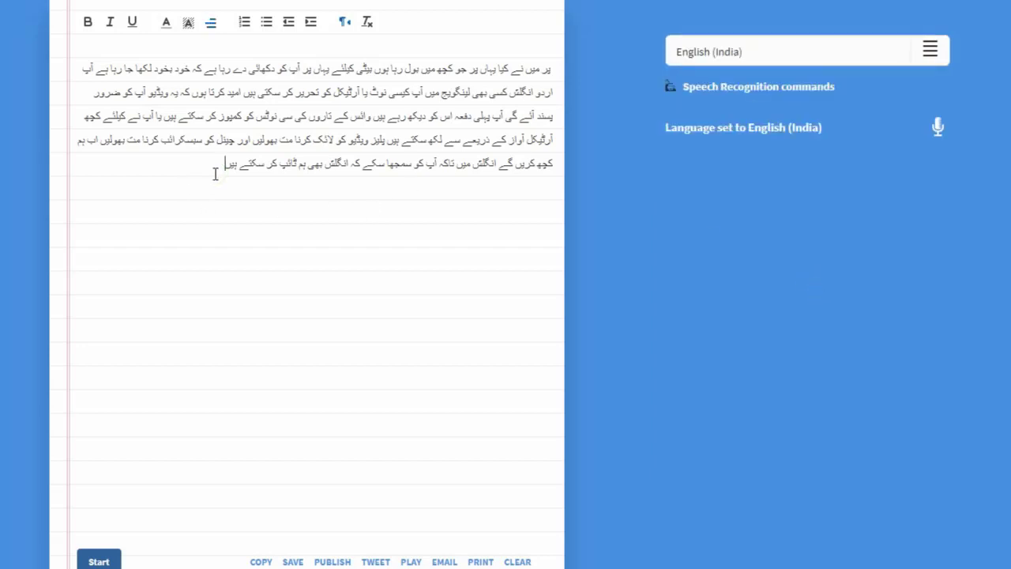
{"action": "left_click", "coordinate": [344, 22]}
{"action": "left_click", "coordinate": [940, 131]}
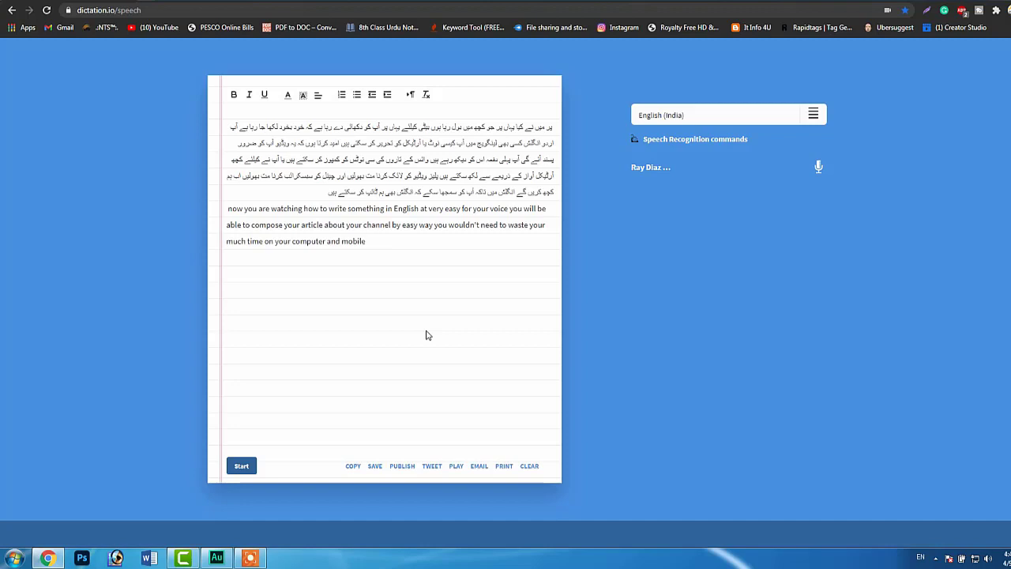
Step: Look through the whole list of supported dictation languages
{"action": "left_click", "coordinate": [799, 112]}
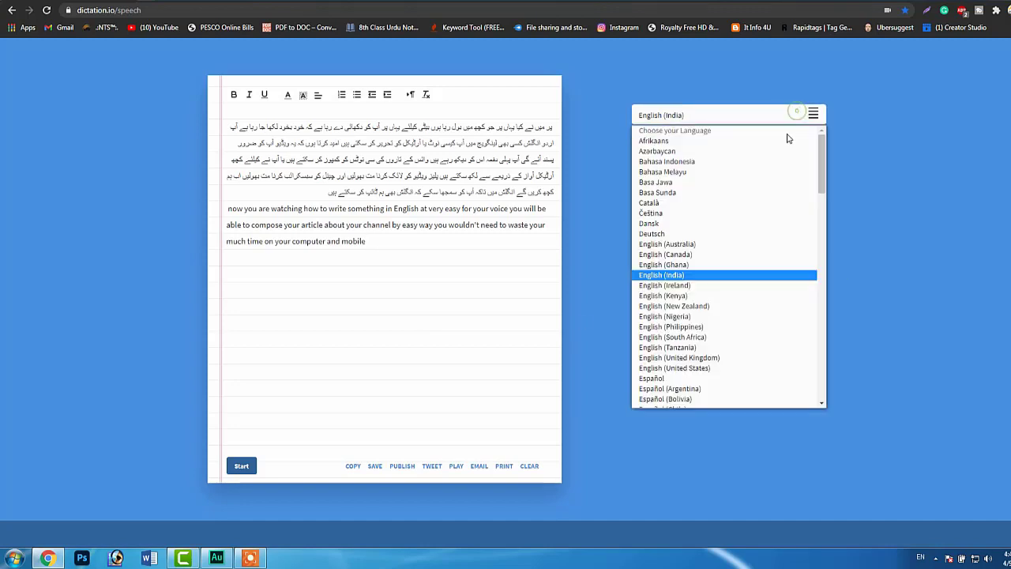
{"action": "scroll", "coordinate": [654, 284], "scroll_direction": "down", "scroll_amount": 10}
{"action": "scroll", "coordinate": [710, 350], "scroll_direction": "up", "scroll_amount": 15}
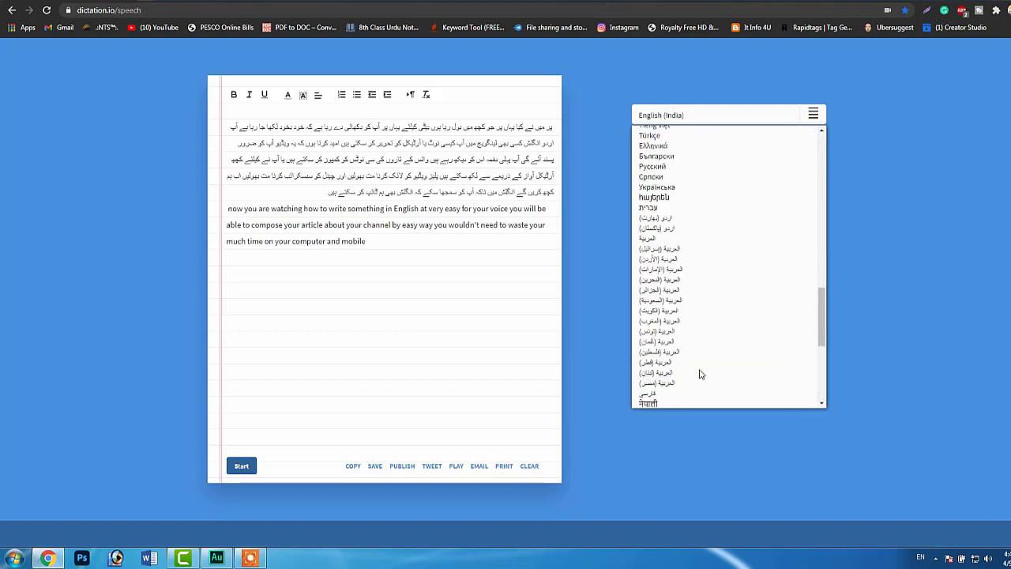
{"action": "scroll", "coordinate": [699, 373], "scroll_direction": "down", "scroll_amount": 15}
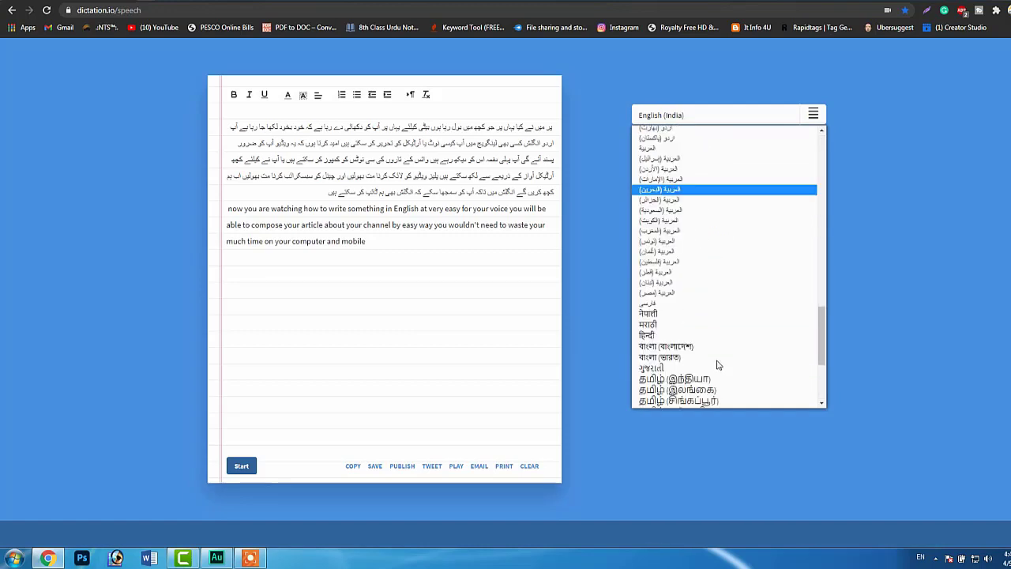
{"action": "scroll", "coordinate": [719, 364], "scroll_direction": "up", "scroll_amount": 15}
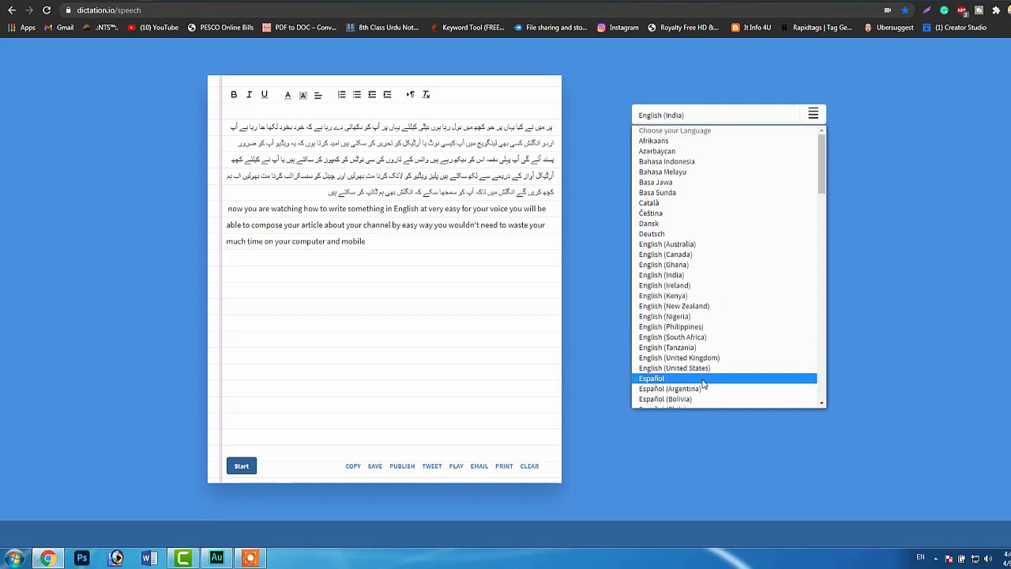
Step: Copy the dictated Urdu and English text from the notepad
{"action": "left_click_drag", "start_coordinate": [229, 247], "coordinate": [571, 131]}
{"action": "right_click", "coordinate": [544, 131]}
{"action": "left_click", "coordinate": [584, 152]}
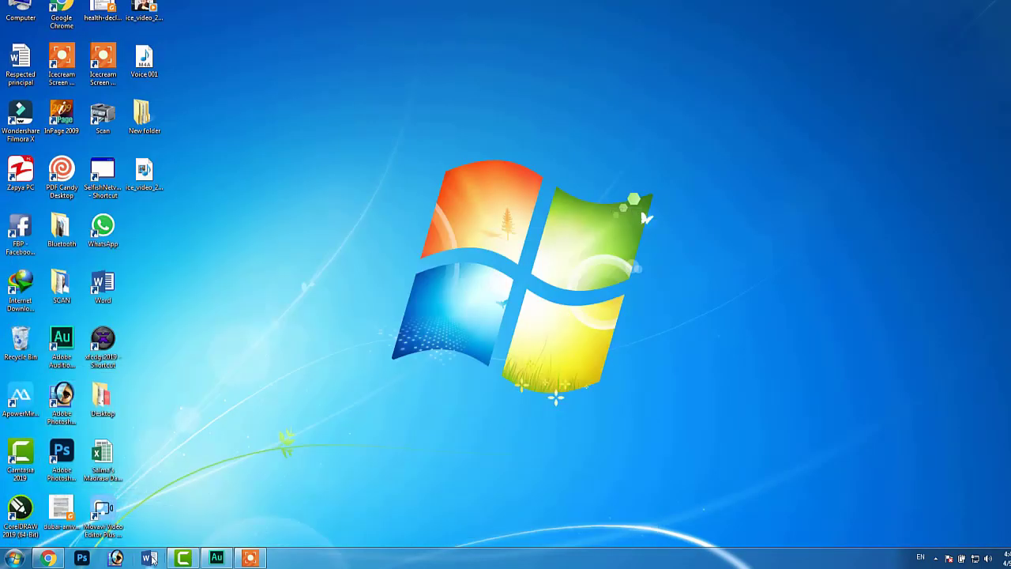
Step: Create a blank document in Word and paste the copied text with its source formatting
{"action": "left_click", "coordinate": [148, 558]}
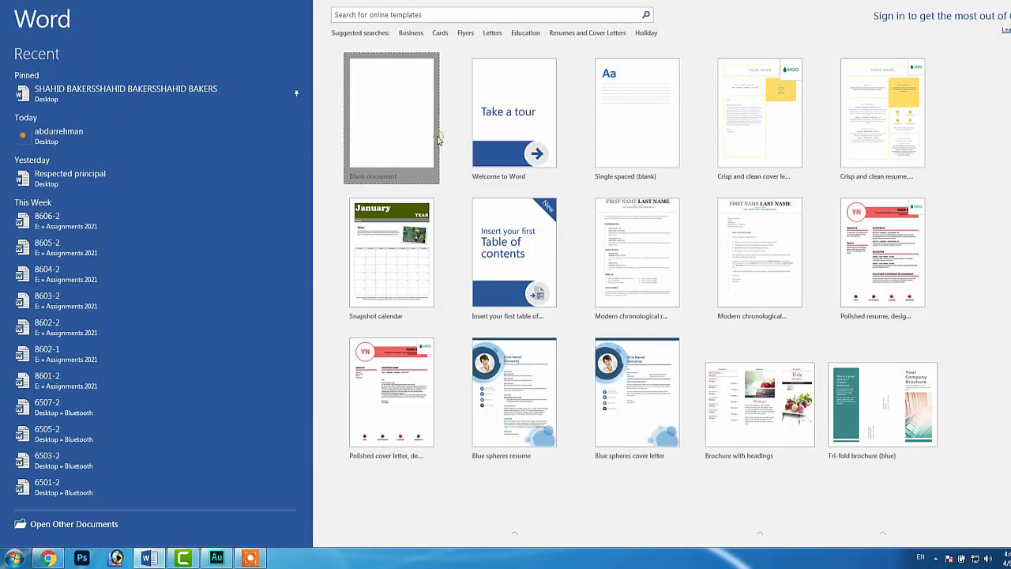
{"action": "left_click", "coordinate": [433, 137]}
{"action": "left_click", "coordinate": [252, 559]}
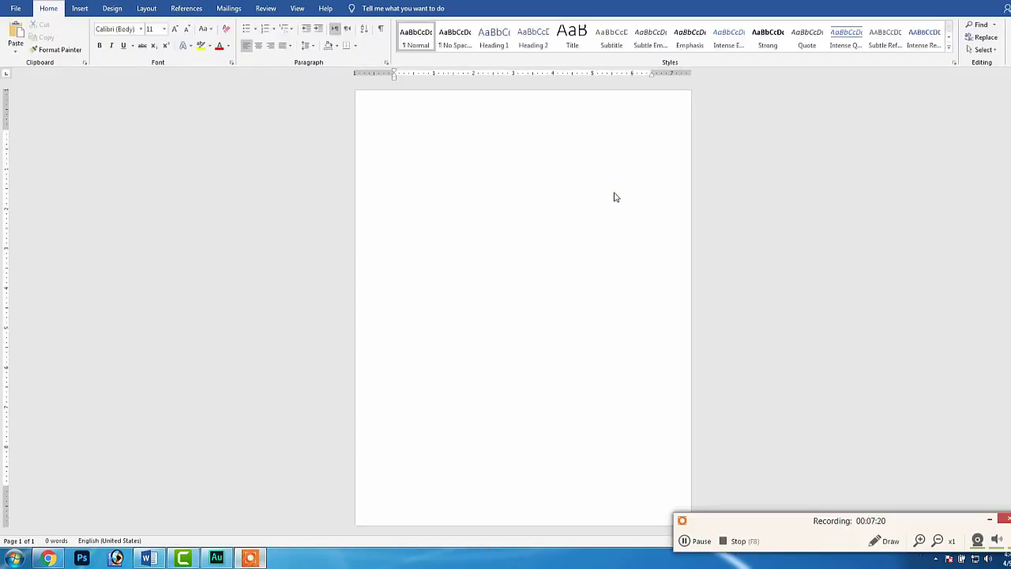
{"action": "left_click", "coordinate": [621, 160]}
{"action": "right_click", "coordinate": [547, 146]}
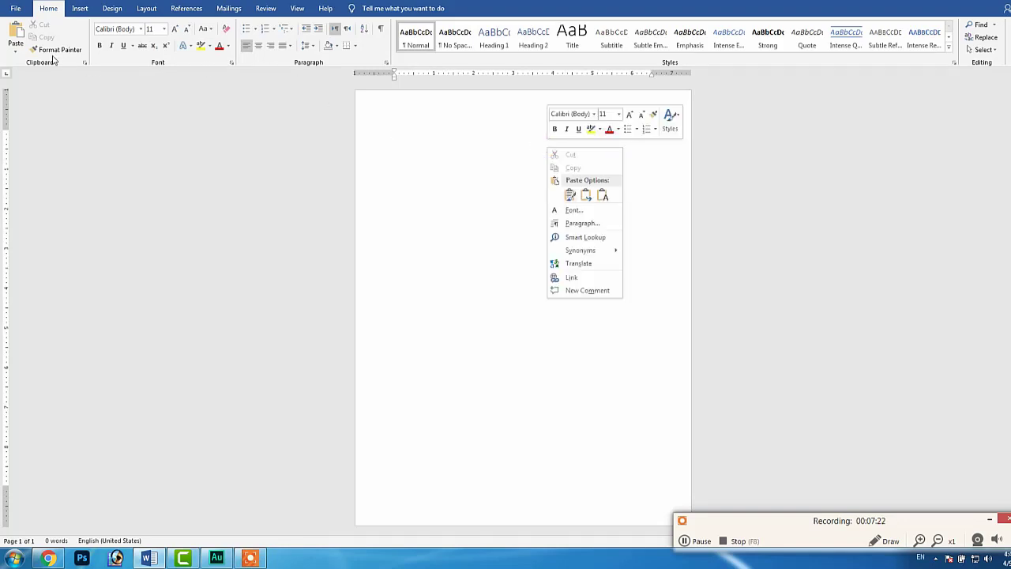
{"action": "left_click", "coordinate": [13, 48]}
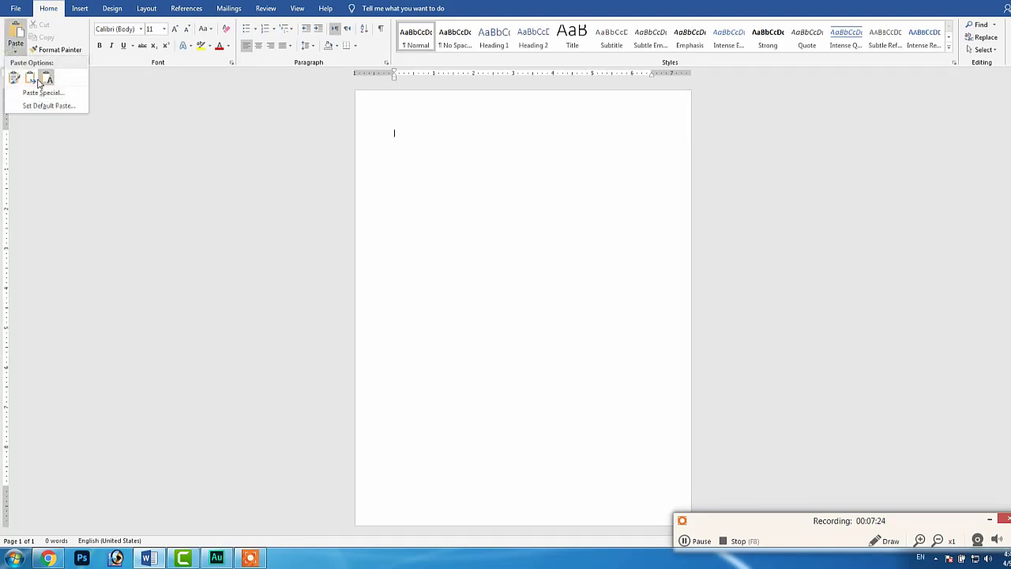
{"action": "left_click", "coordinate": [13, 79]}
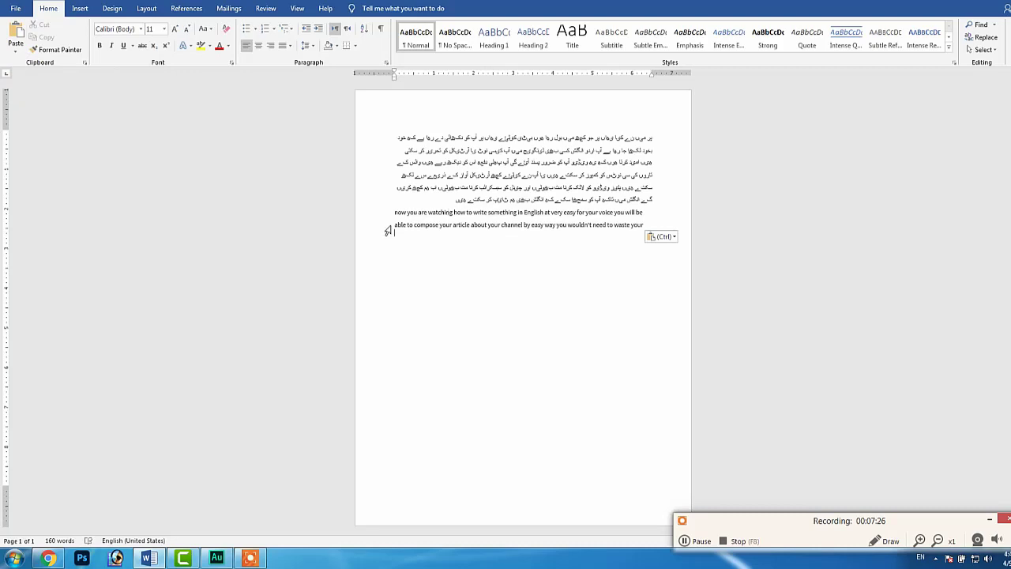
Step: Apply the Alvi Nastaleeq font to all of the pasted Urdu and English text
{"action": "left_click_drag", "start_coordinate": [386, 231], "coordinate": [686, 134]}
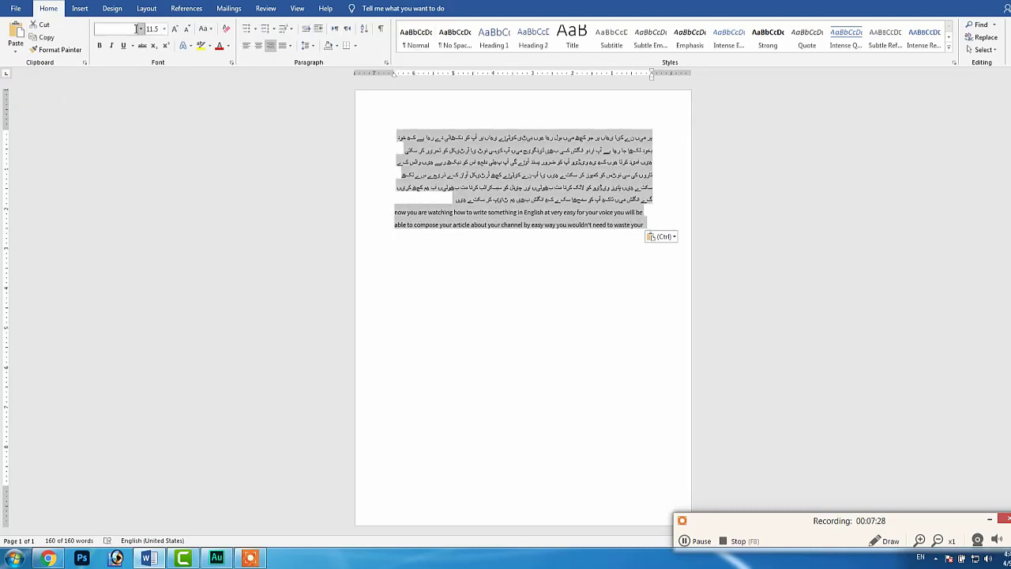
{"action": "left_click", "coordinate": [140, 29]}
{"action": "left_click", "coordinate": [163, 128]}
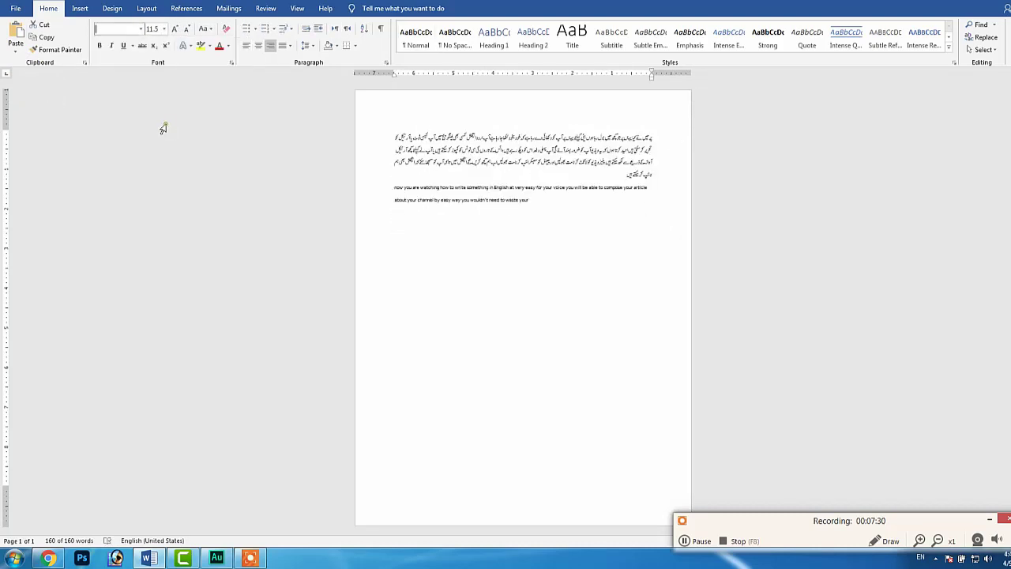
Step: Enlarge all of the pasted text to font size 48 and review it through to the last page
{"action": "left_click", "coordinate": [174, 28]}
{"action": "left_click", "coordinate": [175, 29]}
{"action": "left_click", "coordinate": [175, 29]}
{"action": "left_click", "coordinate": [174, 28]}
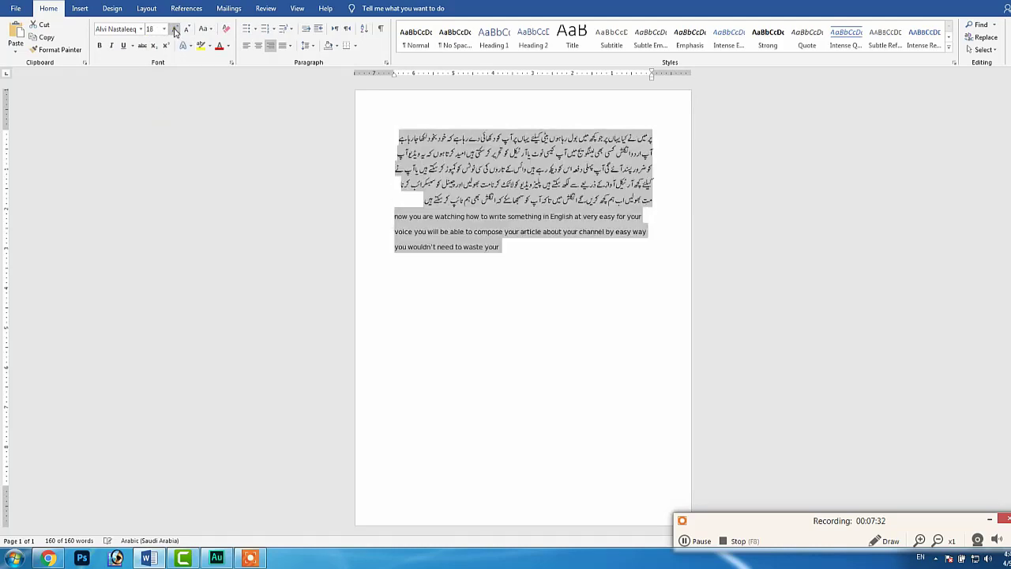
{"action": "left_click", "coordinate": [174, 28]}
{"action": "left_click", "coordinate": [174, 29]}
{"action": "left_click", "coordinate": [174, 29]}
{"action": "left_click", "coordinate": [174, 29]}
{"action": "left_click", "coordinate": [175, 28]}
{"action": "left_click", "coordinate": [175, 29]}
{"action": "left_click", "coordinate": [174, 28]}
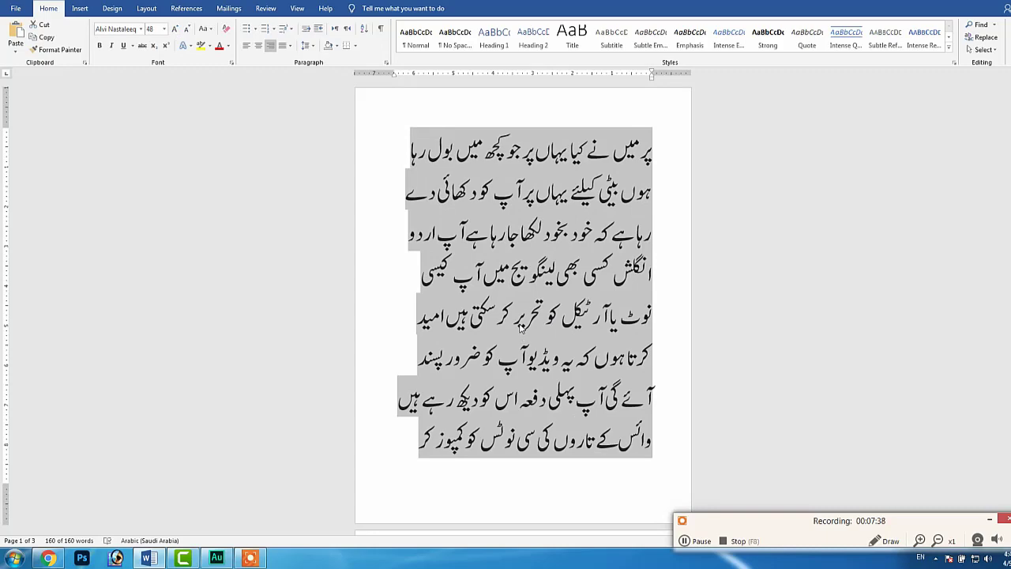
{"action": "scroll", "coordinate": [529, 333], "scroll_direction": "down", "scroll_amount": 10}
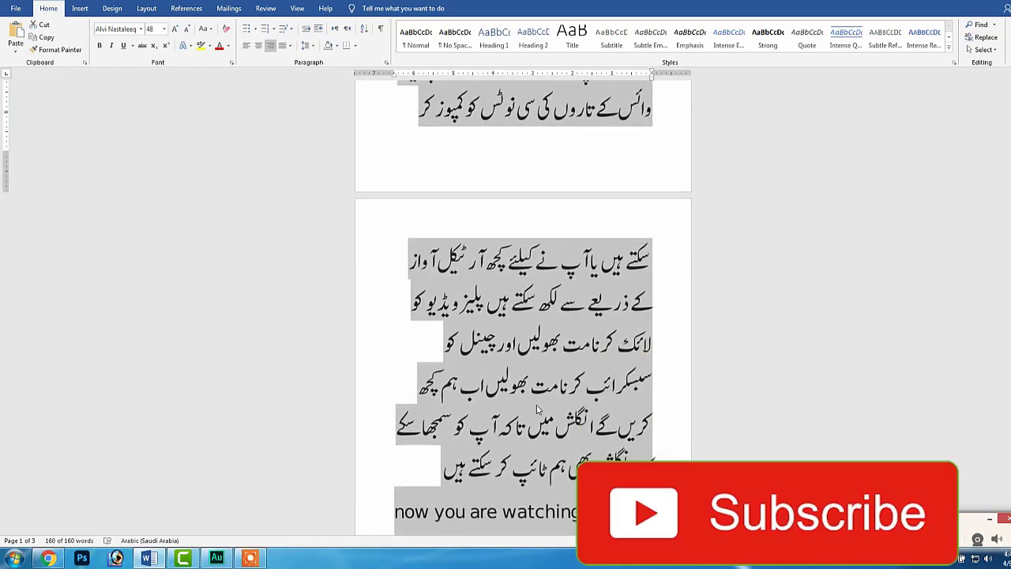
{"action": "scroll", "coordinate": [535, 414], "scroll_direction": "down", "scroll_amount": 6}
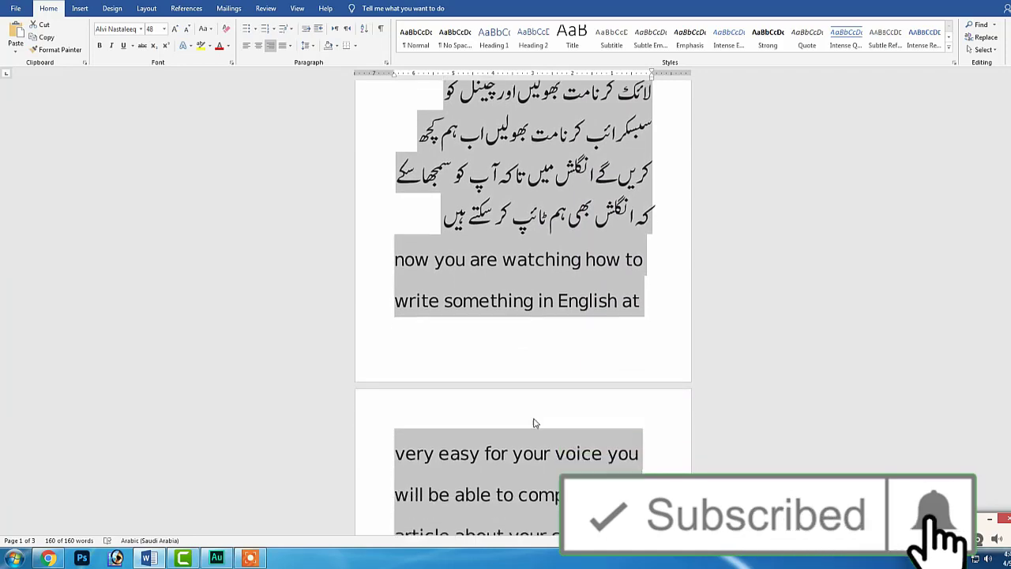
{"action": "scroll", "coordinate": [533, 427], "scroll_direction": "down", "scroll_amount": 5}
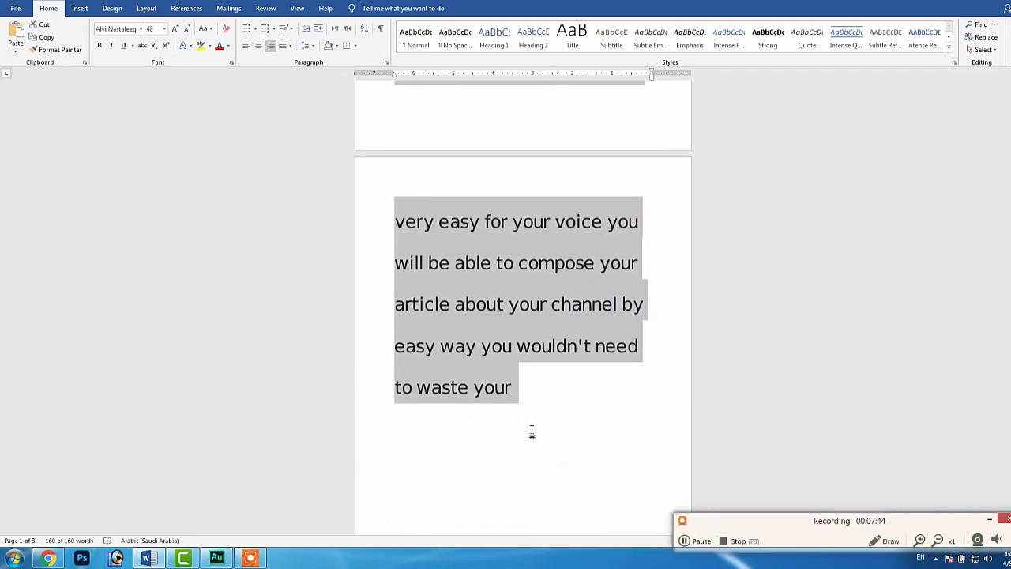